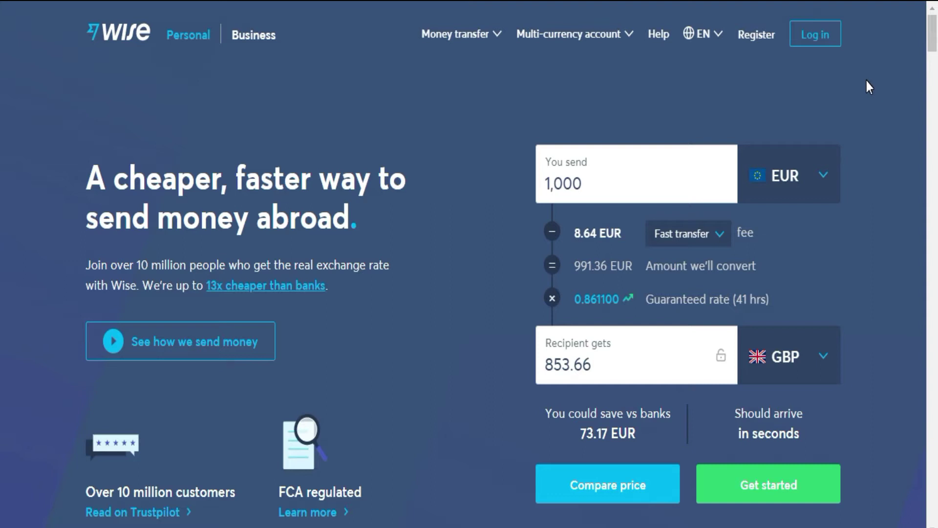
# Log in to the account and start a new money transfer.
pyautogui.click(819, 43)
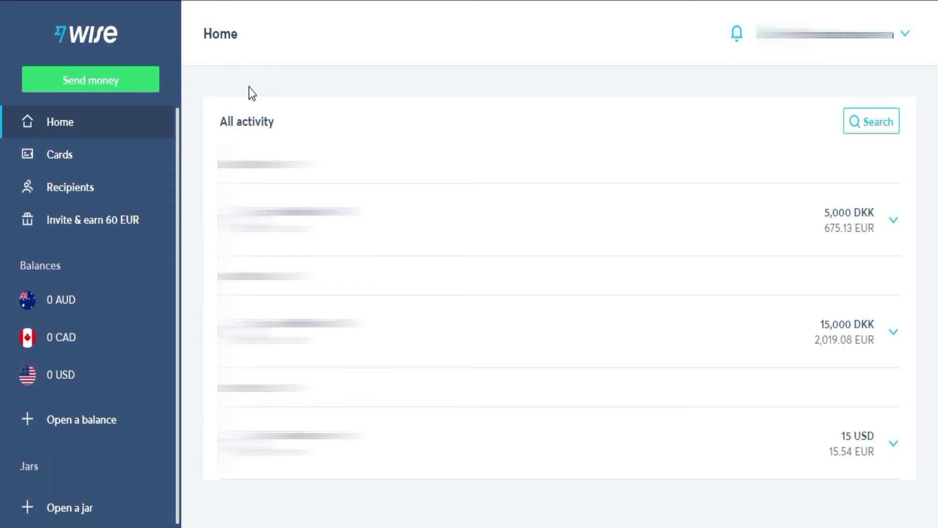
pyautogui.click(104, 88)
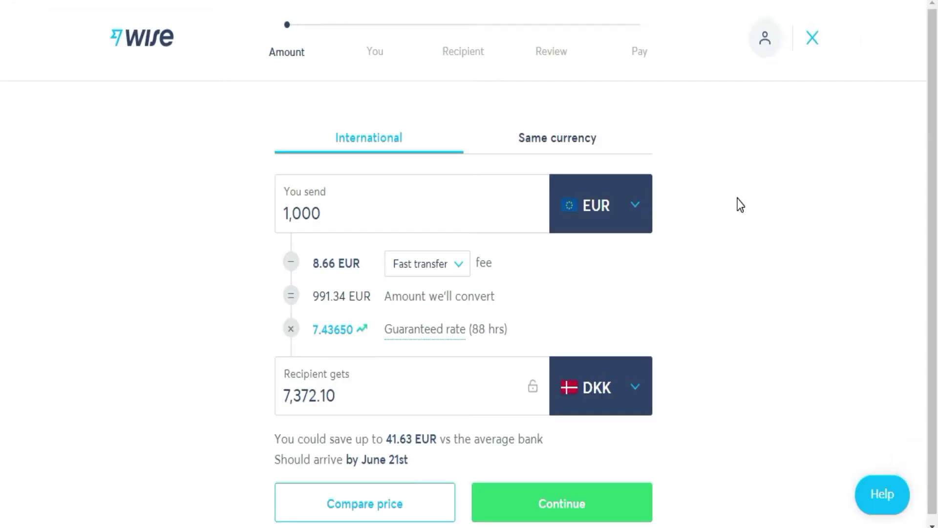
# Search the recipient currencies for "ce" and choose Ghanaian cedi (GHS) for the transfer from EUR.
pyautogui.click(638, 207)
pyautogui.click(532, 278)
pyautogui.click(552, 403)
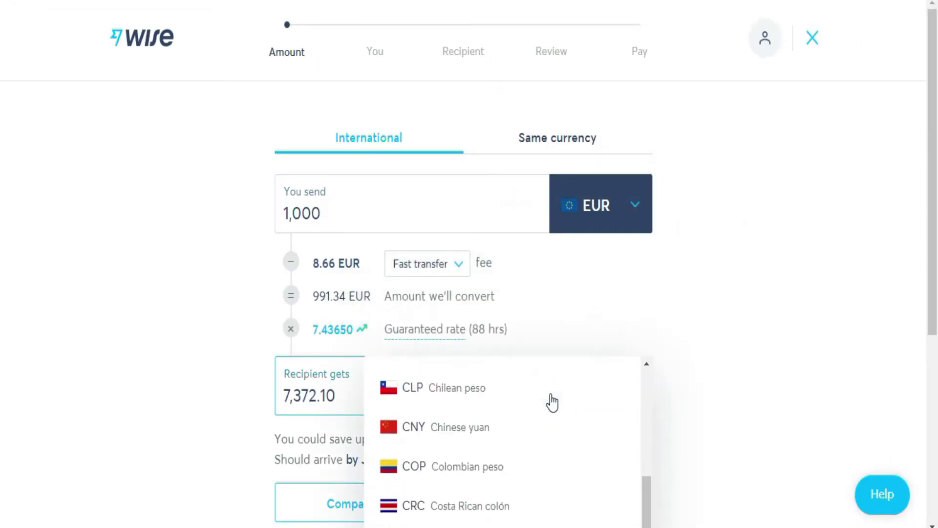
pyautogui.scroll(-3, 552, 402)
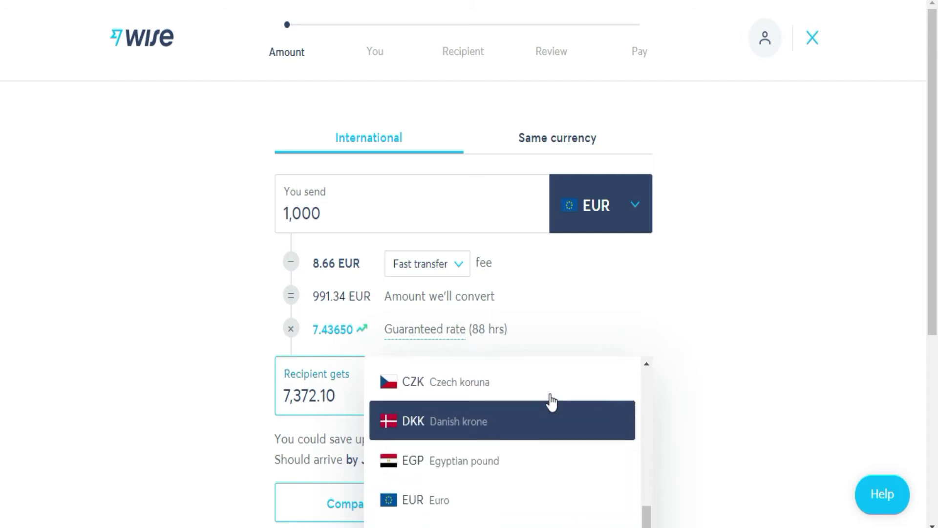
pyautogui.write('ce')
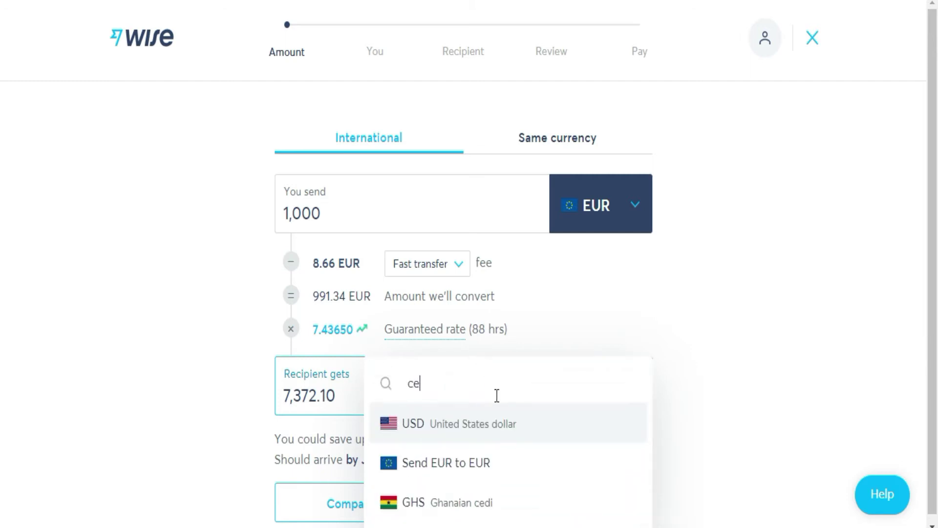
pyautogui.scroll(-1, 509, 420)
pyautogui.click(532, 497)
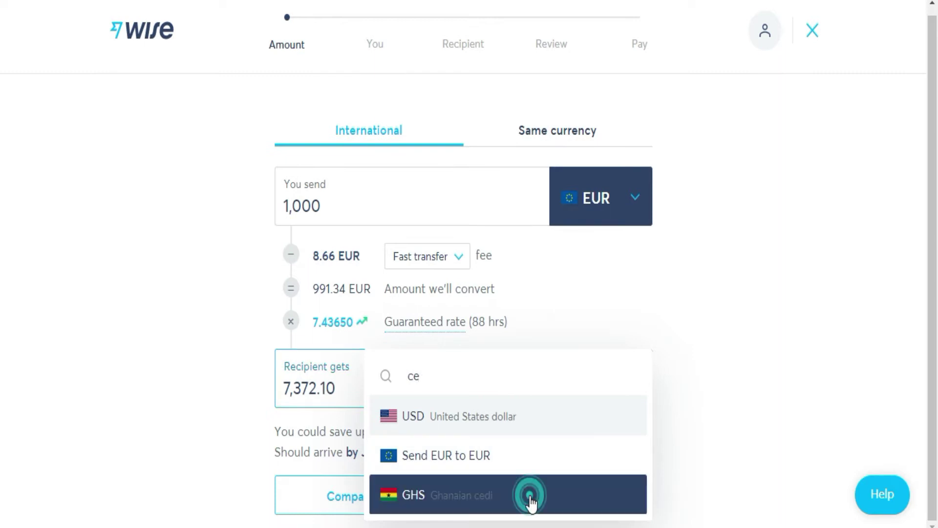
# Set the amount to send to 100 EUR and the exact amount the recipient gets to 700 GHS.
pyautogui.click(341, 199)
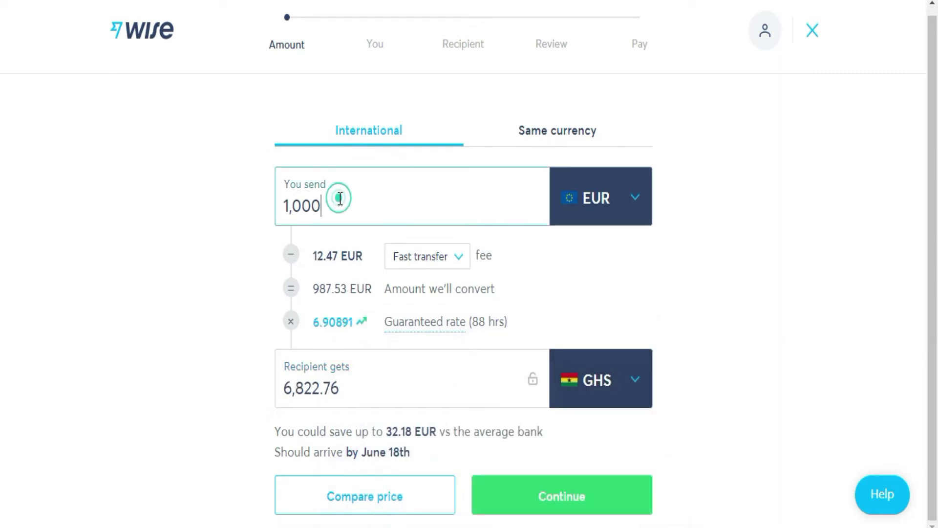
pyautogui.press('BackSpace')
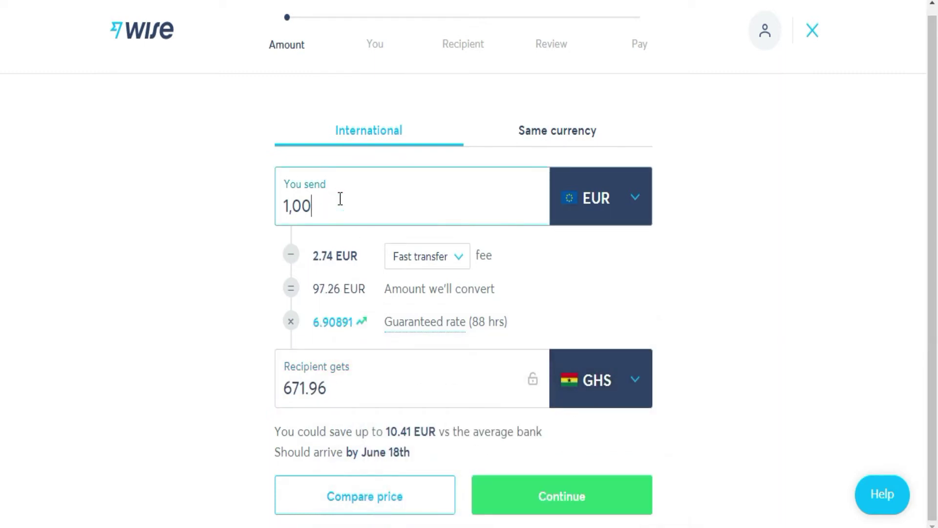
pyautogui.doubleClick(308, 388)
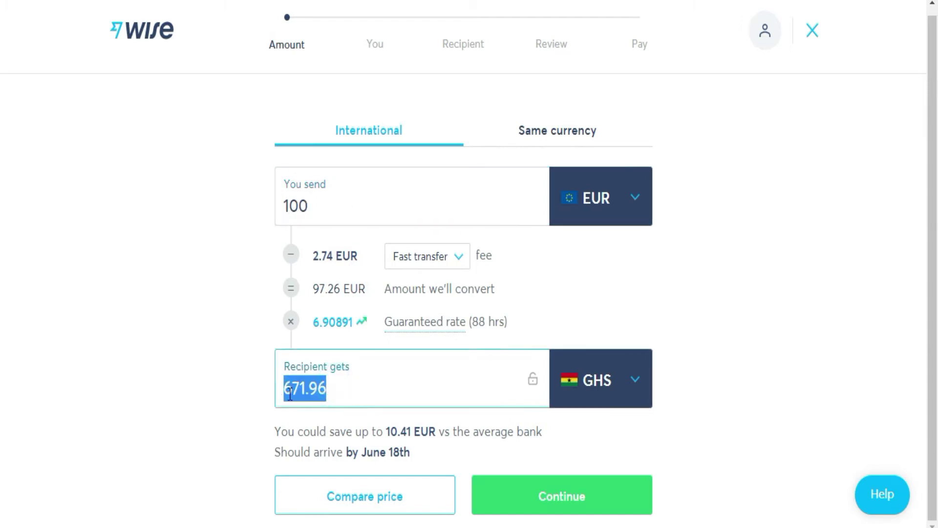
pyautogui.write('700')
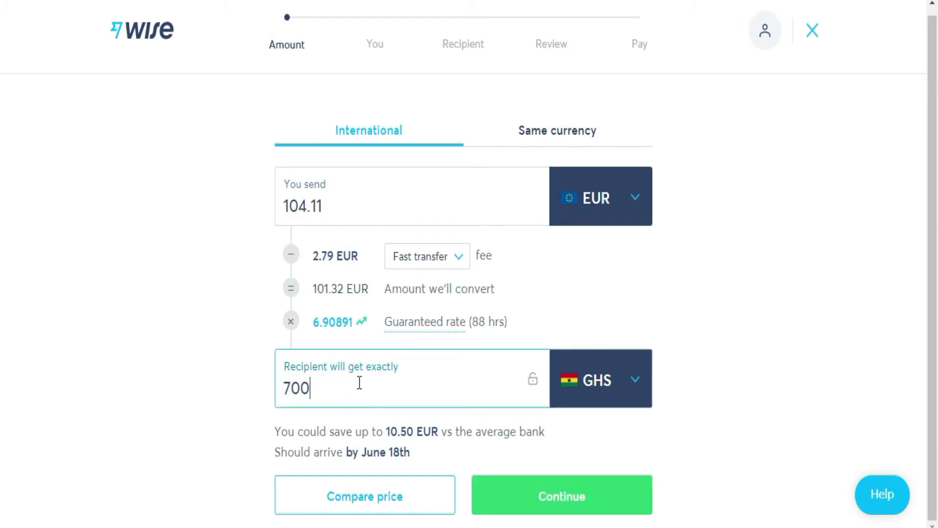
# Review the transfer types with their fees and select Fast transfer.
pyautogui.click(447, 262)
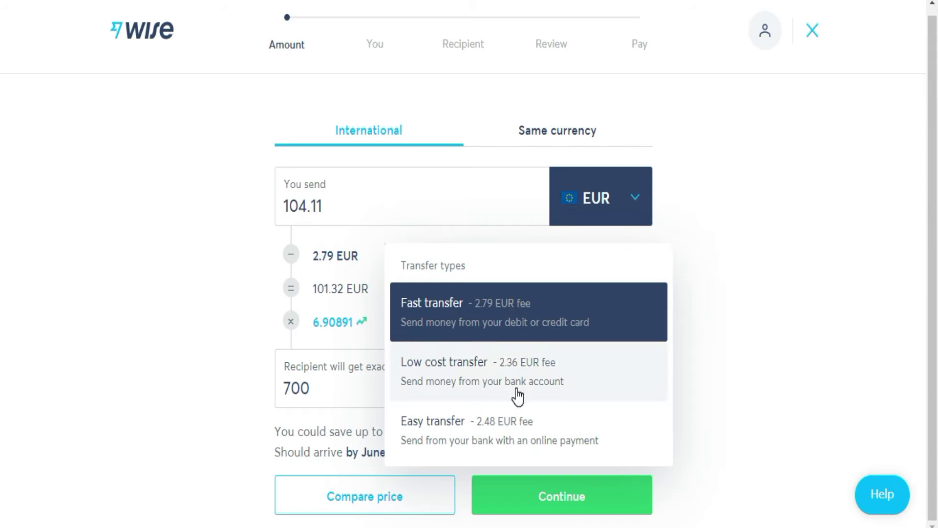
pyautogui.click(488, 321)
pyautogui.click(460, 257)
pyautogui.click(426, 315)
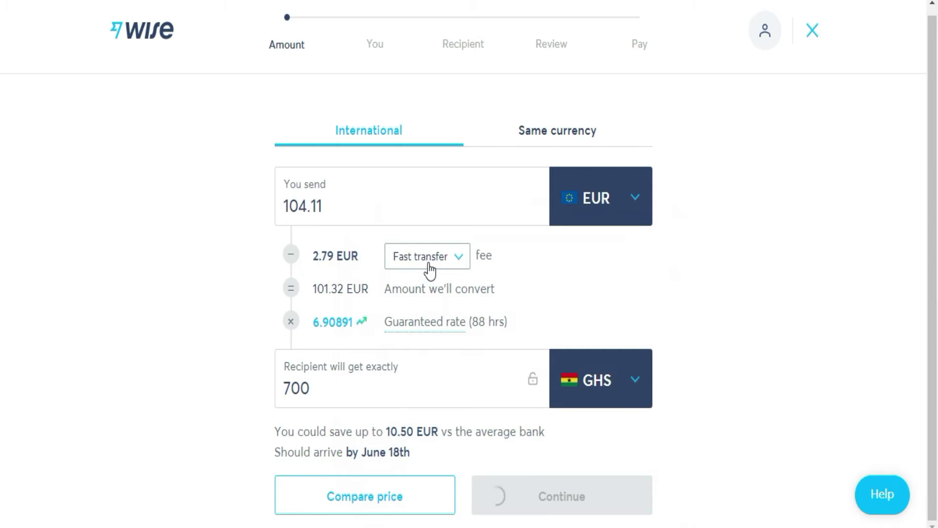
# Examine the guaranteed rate, exchange-rate chart, estimated savings and price comparison with other providers for the EUR to GHS transfer.
pyautogui.click(450, 332)
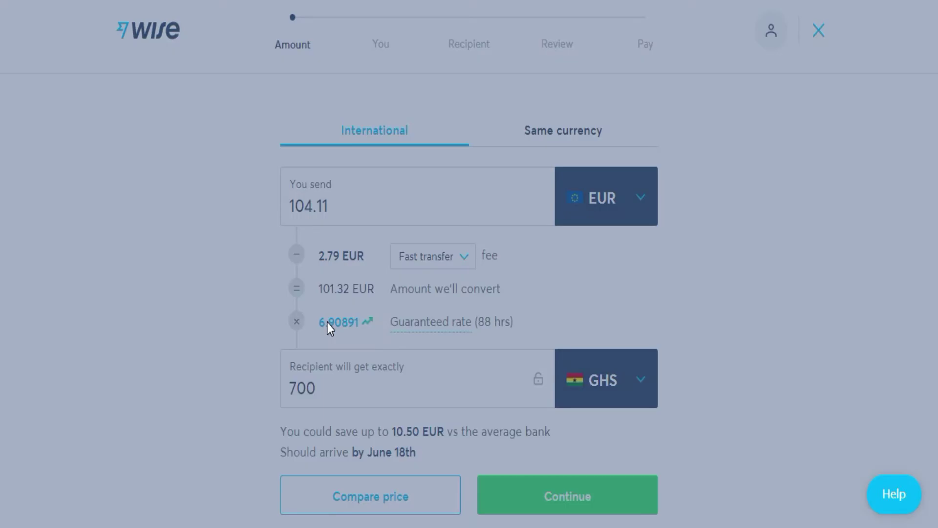
pyautogui.click(327, 322)
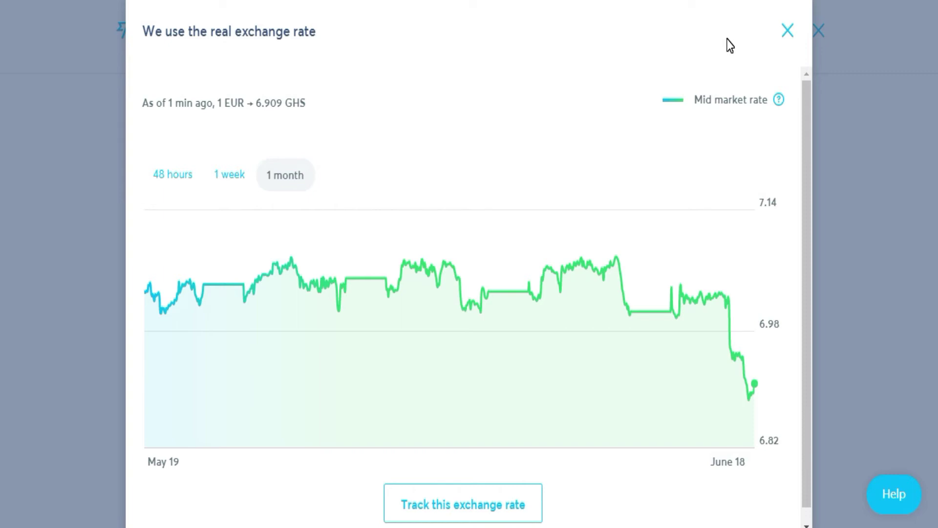
pyautogui.moveTo(274, 431); pyautogui.dragTo(421, 455)
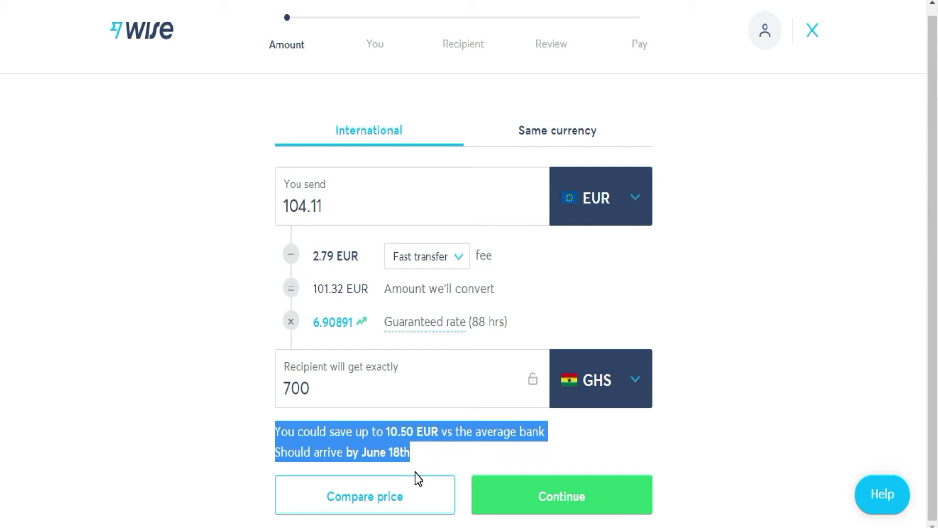
pyautogui.click(403, 503)
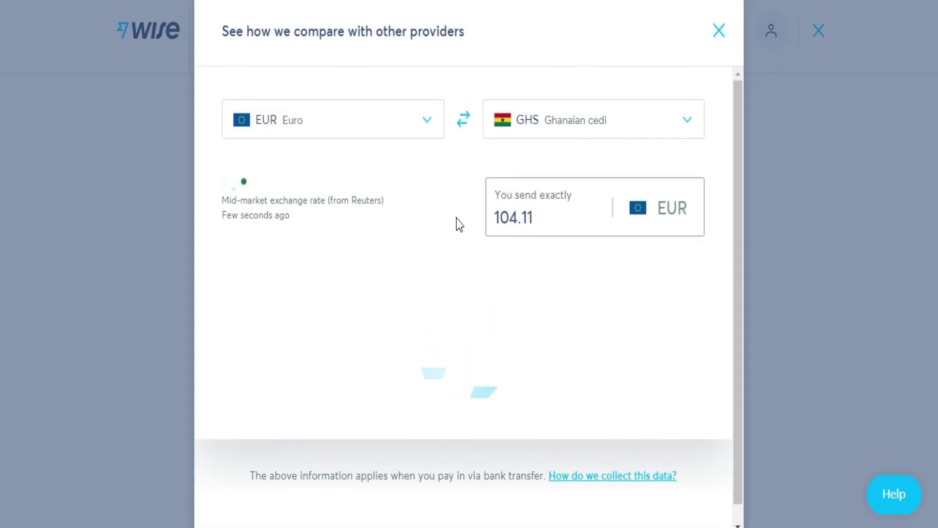
pyautogui.scroll(-2, 451, 217)
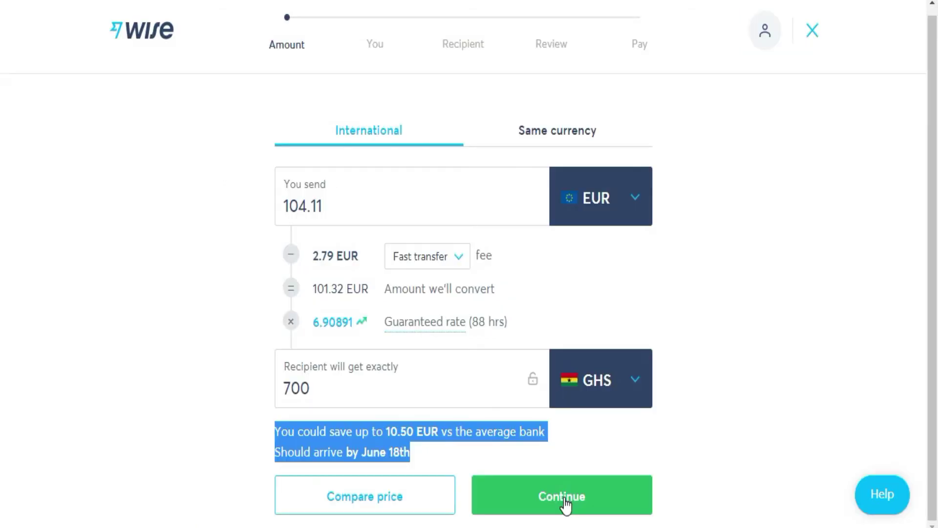
# Continue with the entered amount and choose Someone else as the new recipient.
pyautogui.click(562, 497)
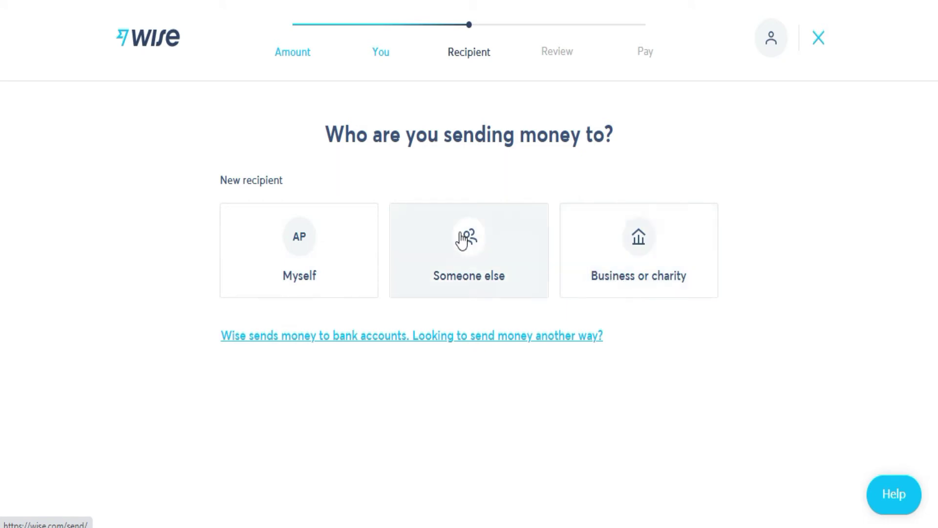
pyautogui.click(465, 266)
# Review the transfer and recipient details and confirm them to proceed to payment.
pyautogui.scroll(-4, 464, 266)
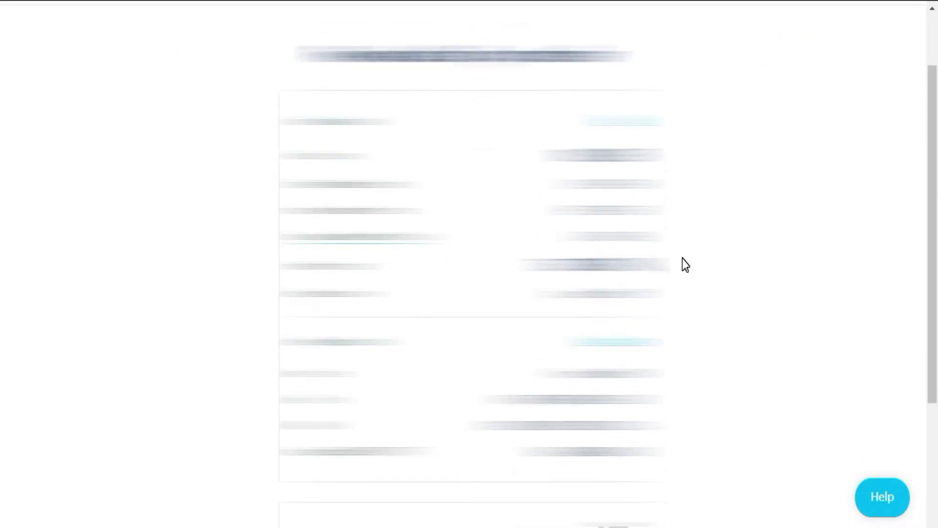
pyautogui.scroll(-2, 683, 259)
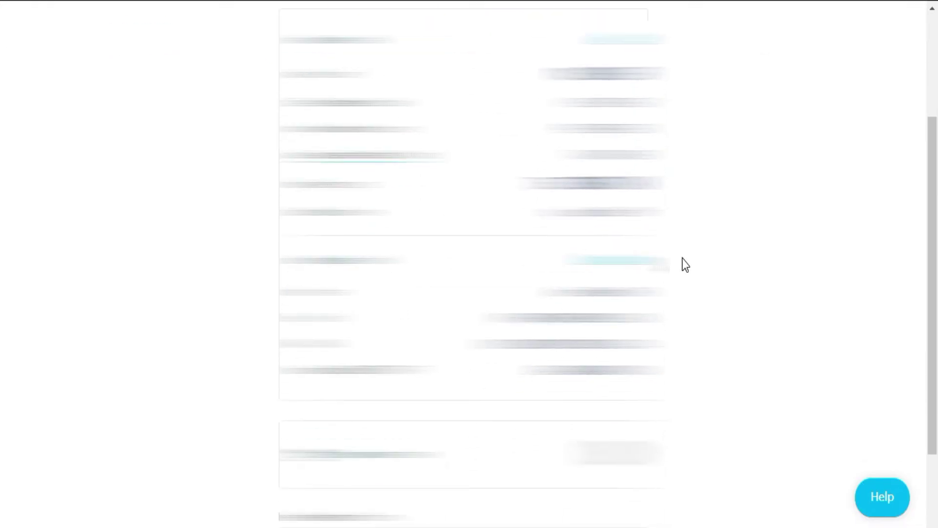
pyautogui.scroll(-3, 754, 266)
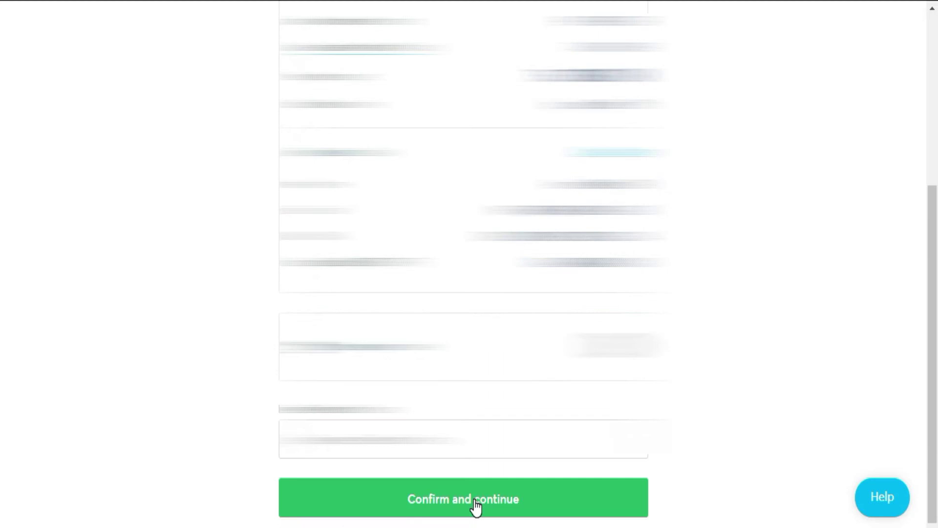
pyautogui.click(475, 501)
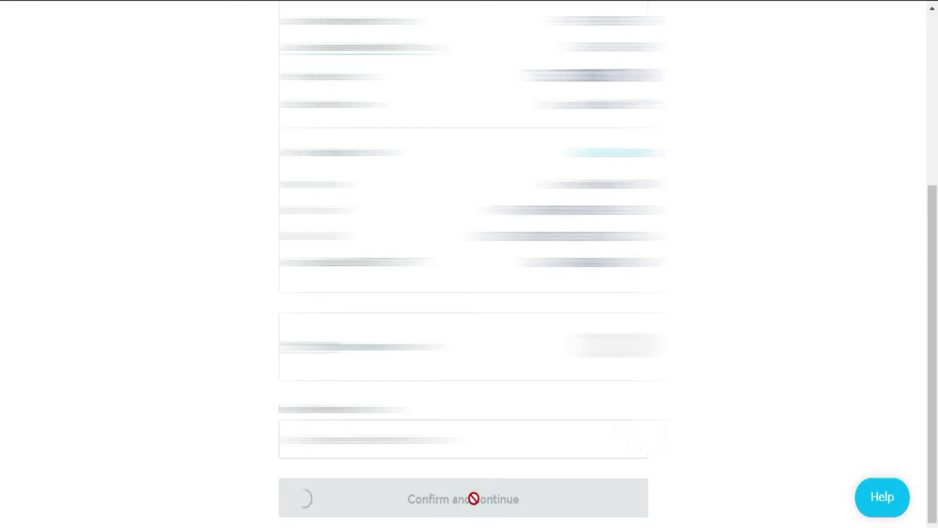
# Examine the payment methods offered under the low cost, fast and easy transfer types.
pyautogui.scroll(4, 446, 308)
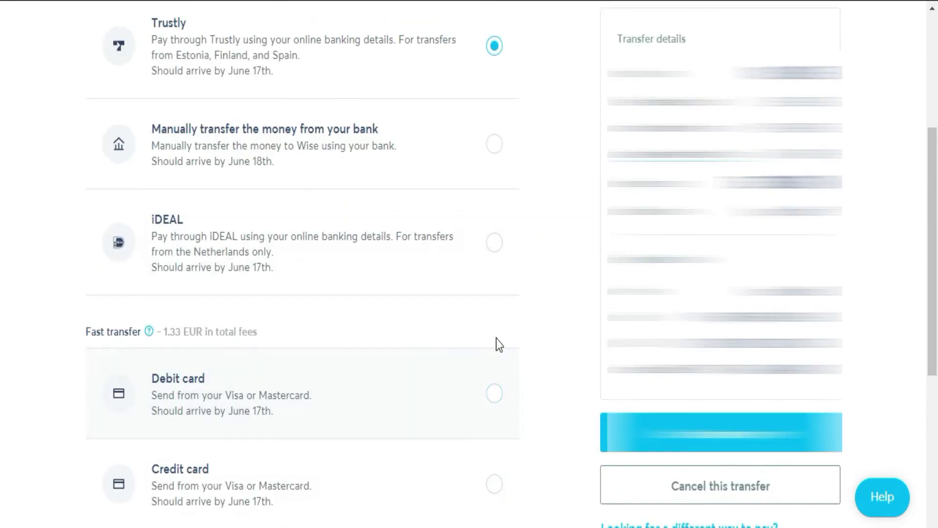
pyautogui.scroll(2, 536, 361)
pyautogui.tripleClick(182, 86)
pyautogui.scroll(-5, 184, 87)
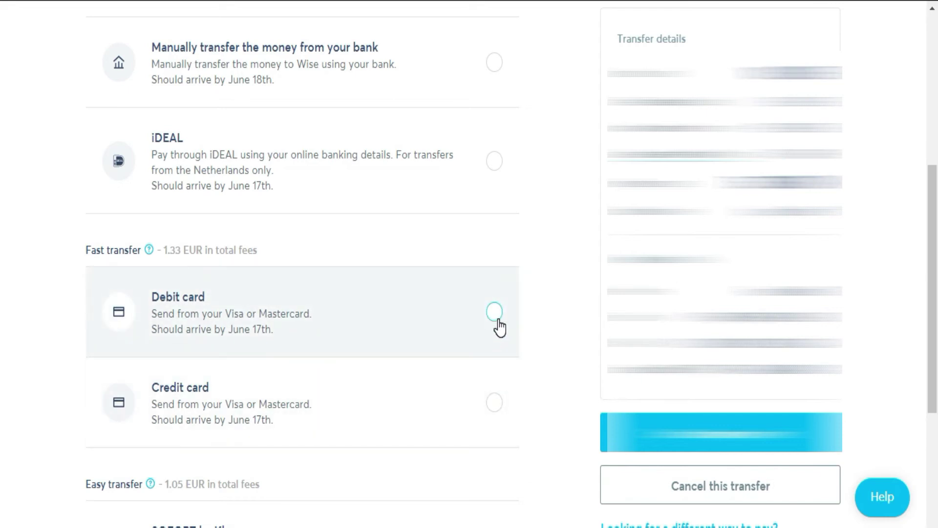
pyautogui.scroll(-3, 532, 372)
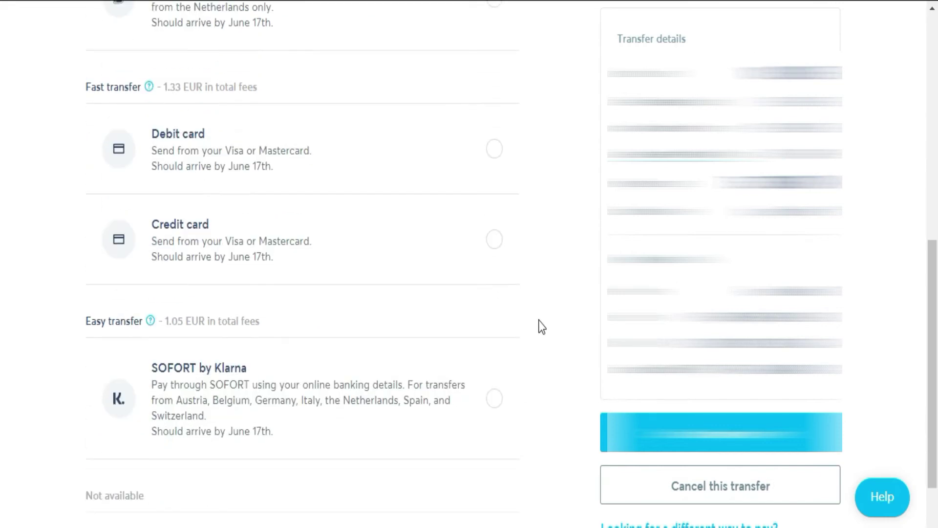
pyautogui.scroll(5, 540, 319)
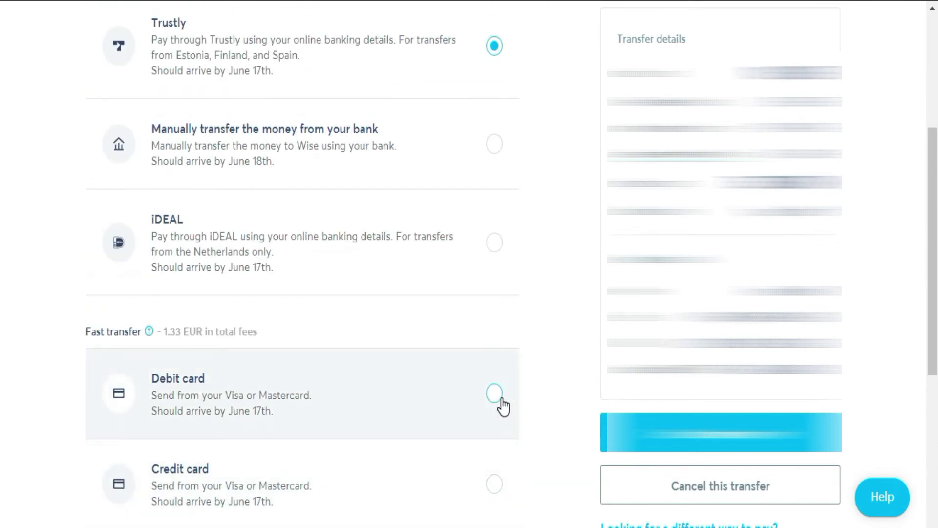
pyautogui.scroll(2, 504, 401)
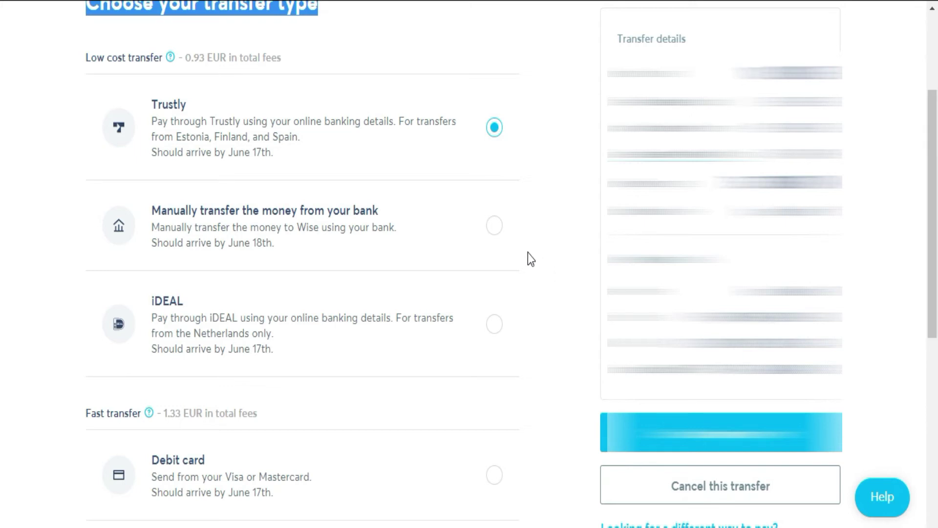
# Compare the debit card and manual bank transfer options, select manually transferring the money from the bank, and continue to payment.
pyautogui.click(494, 226)
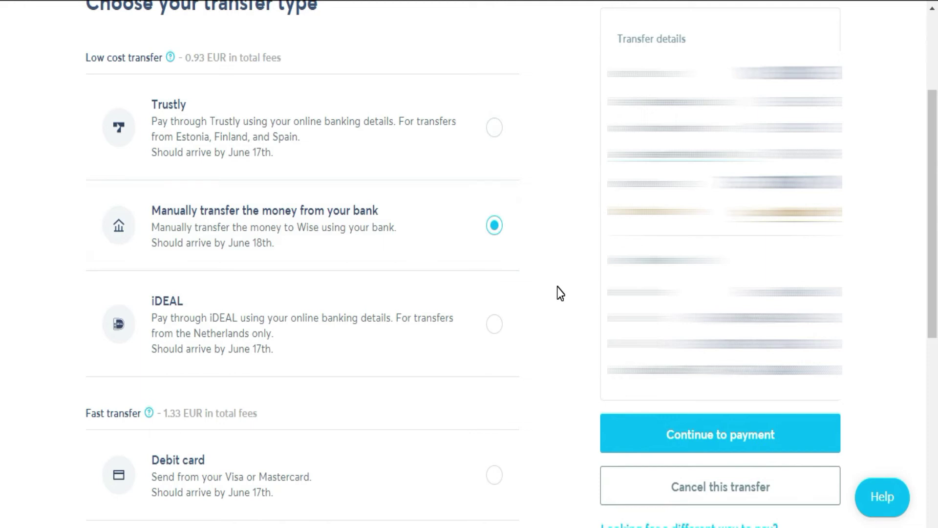
pyautogui.click(495, 475)
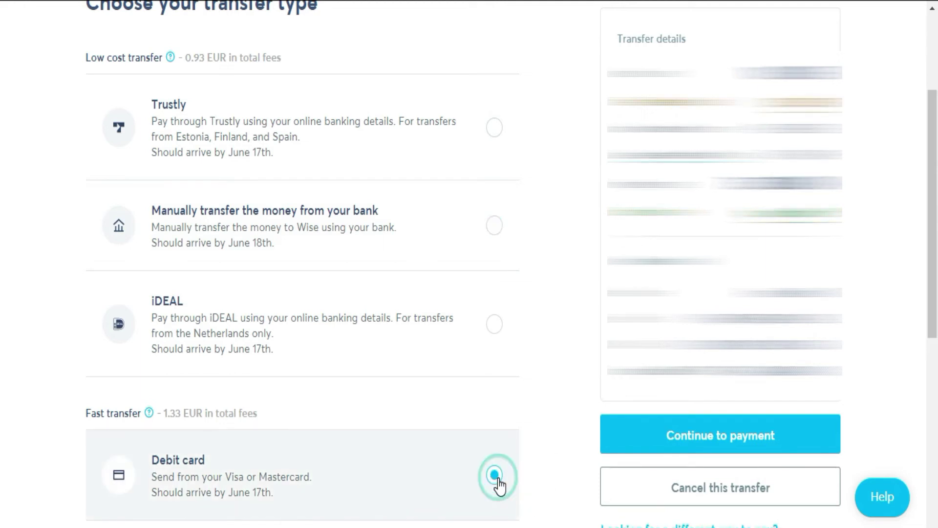
pyautogui.click(503, 240)
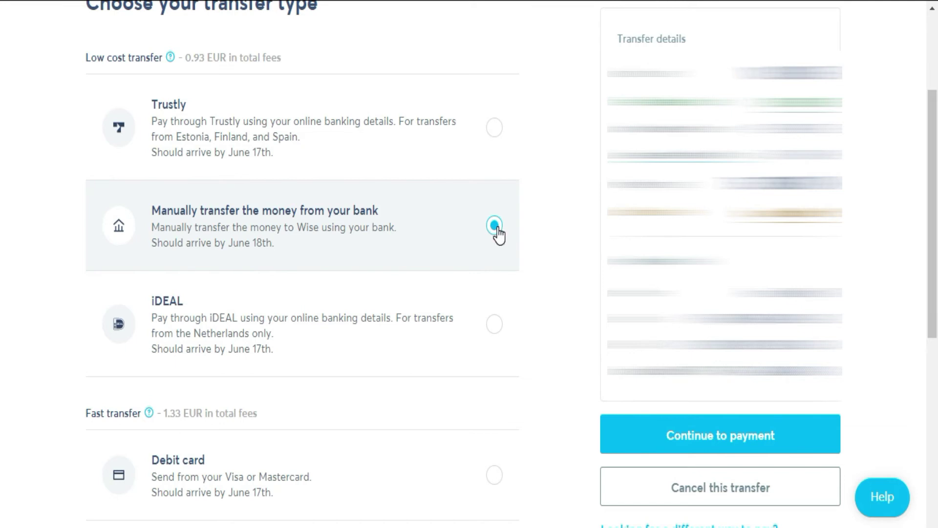
pyautogui.scroll(-2, 497, 233)
pyautogui.click(683, 442)
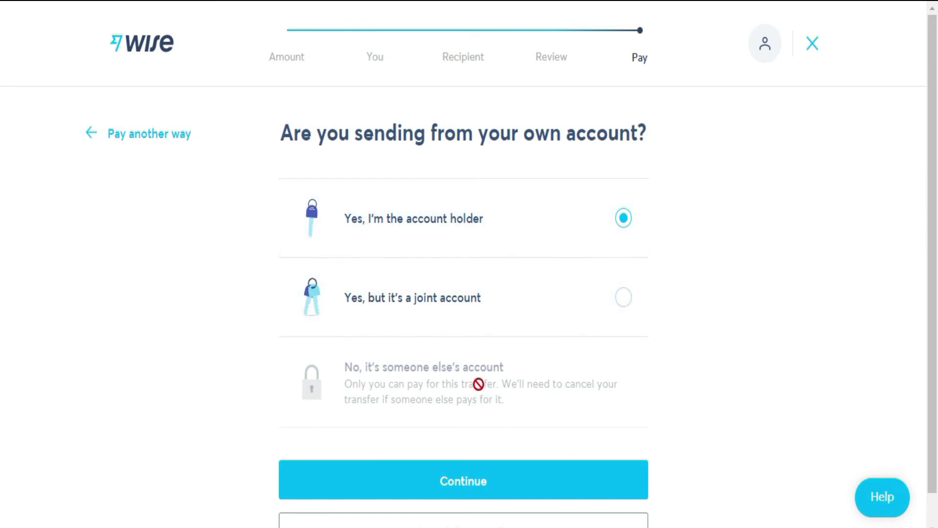
# Confirm being the holder of the sending account and choose Online banking as the transfer method, continuing to Wise's bank details.
pyautogui.click(470, 496)
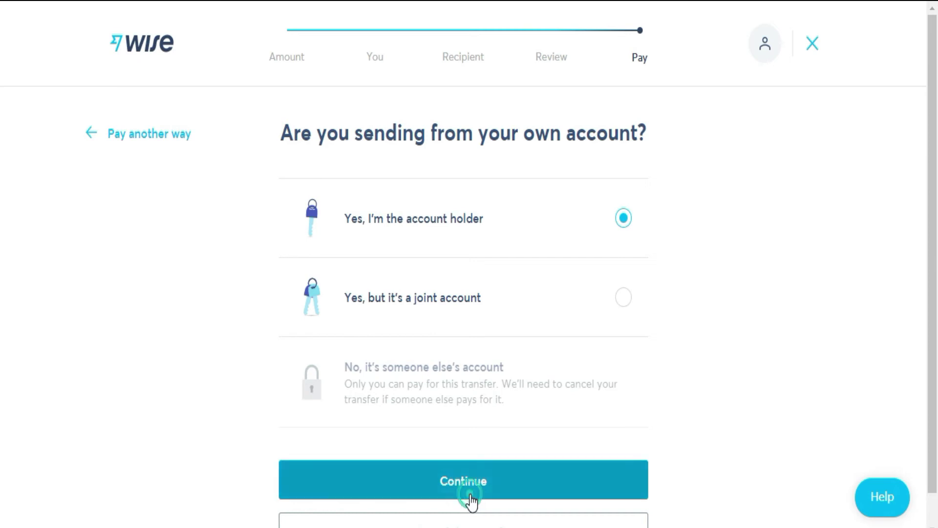
pyautogui.click(464, 280)
pyautogui.click(461, 391)
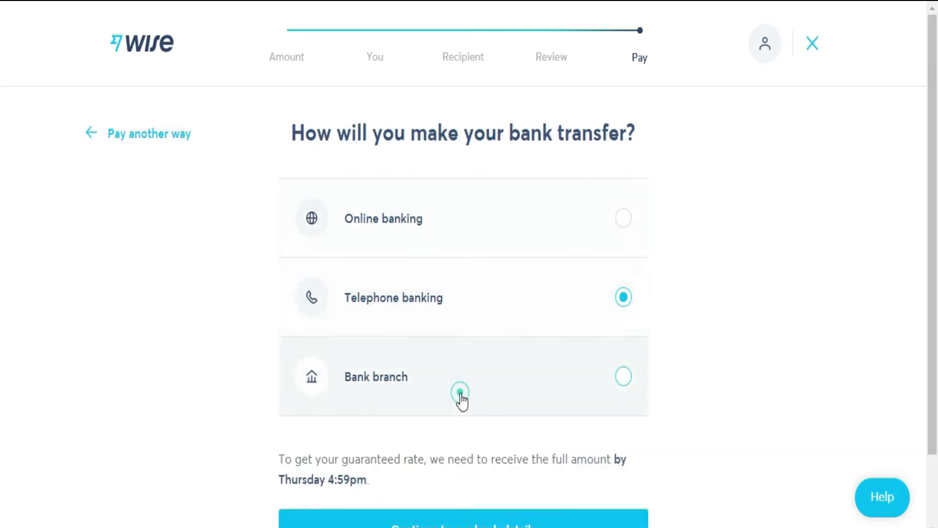
pyautogui.click(457, 218)
pyautogui.scroll(-2, 539, 302)
pyautogui.click(469, 447)
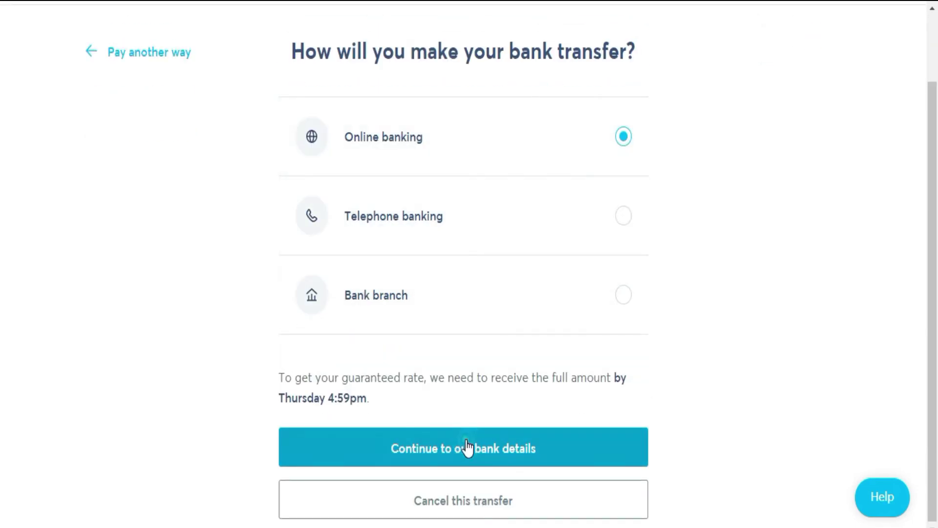
pyautogui.scroll(-2, 545, 377)
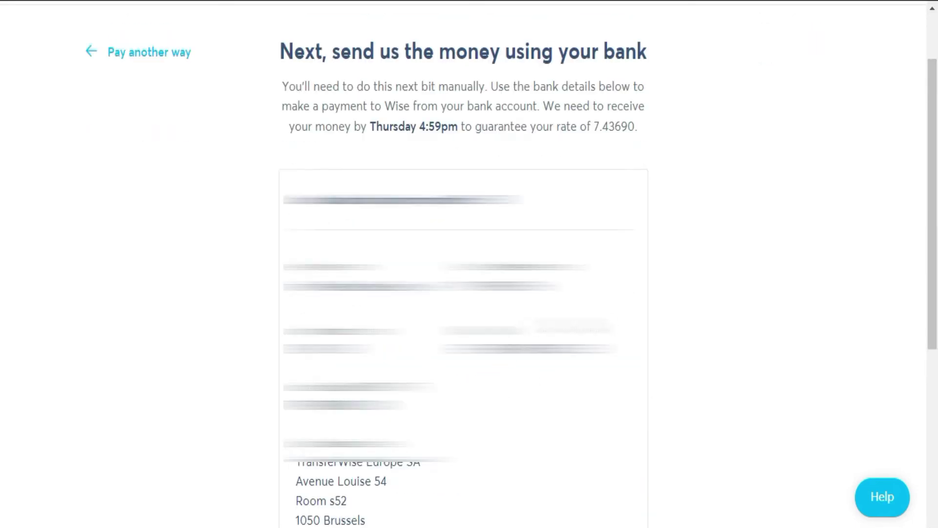
# Read through Wise's bank details for making the manual payment.
pyautogui.scroll(-2, 464, 294)
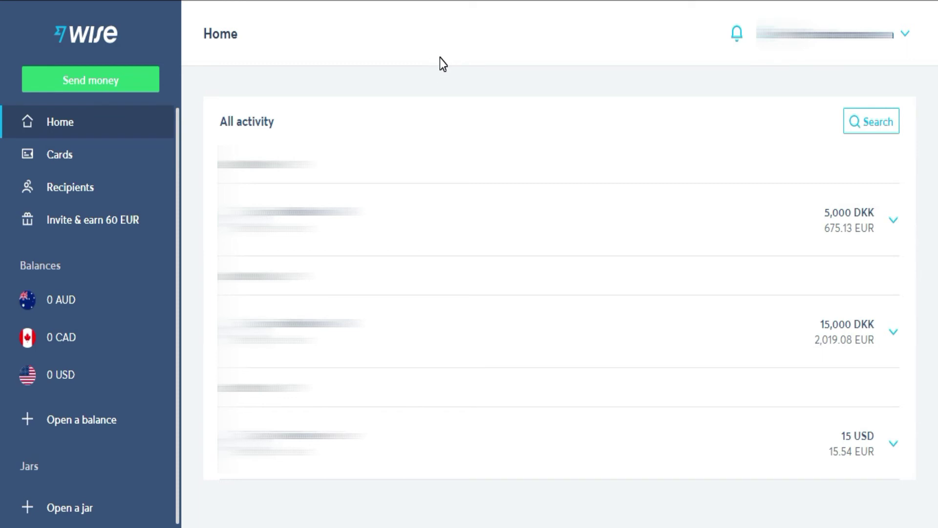
# View the Cards page and read through the debit card offer and its features.
pyautogui.click(121, 161)
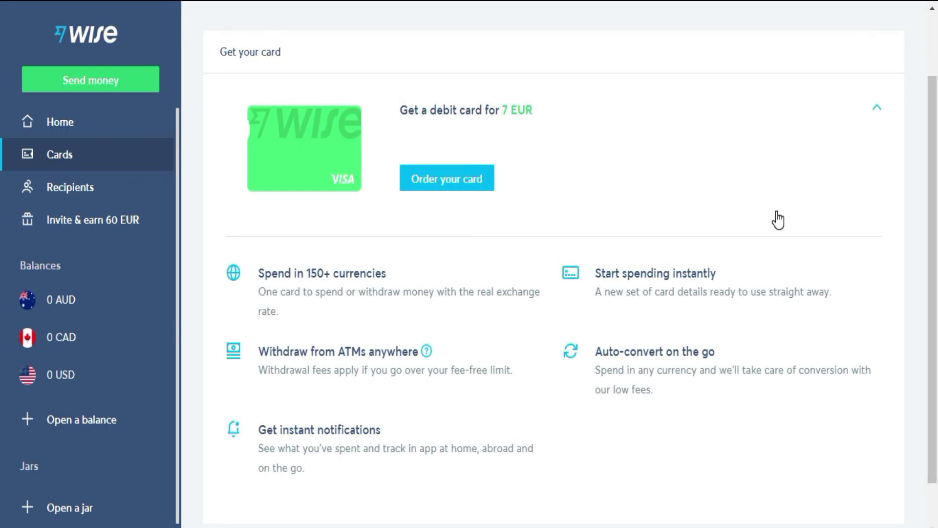
pyautogui.scroll(-1, 928, 191)
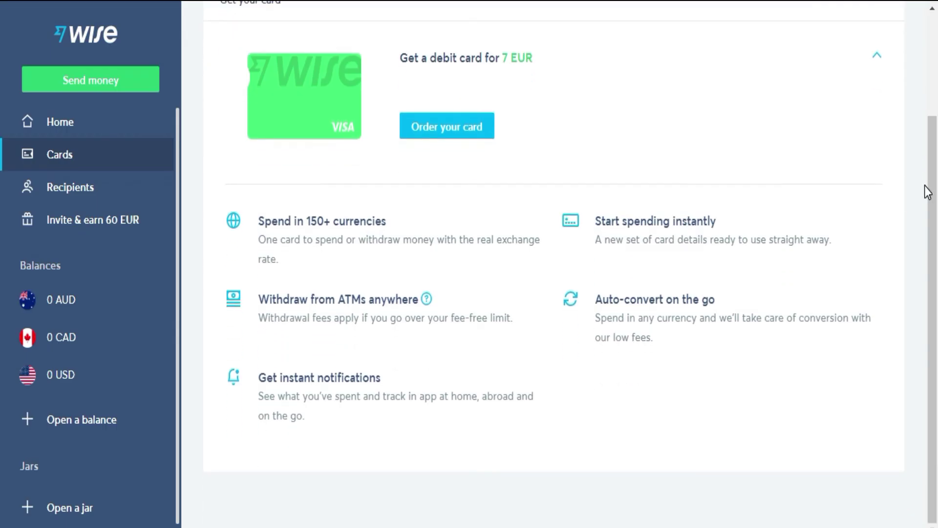
pyautogui.scroll(2, 928, 192)
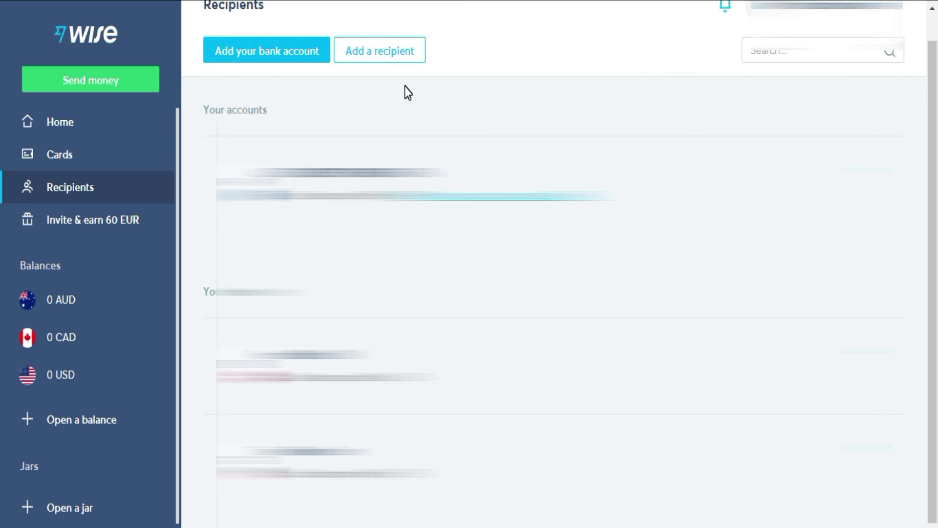
# Start adding a recipient with Person as the recipient type and look through the email and bank detail fields required.
pyautogui.click(386, 55)
pyautogui.scroll(-2, 419, 168)
pyautogui.click(357, 180)
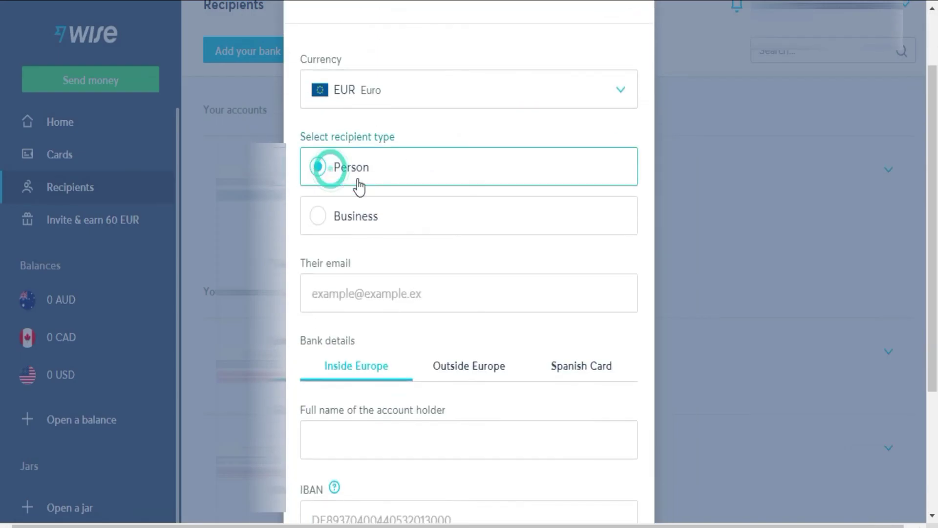
pyautogui.scroll(-3, 360, 185)
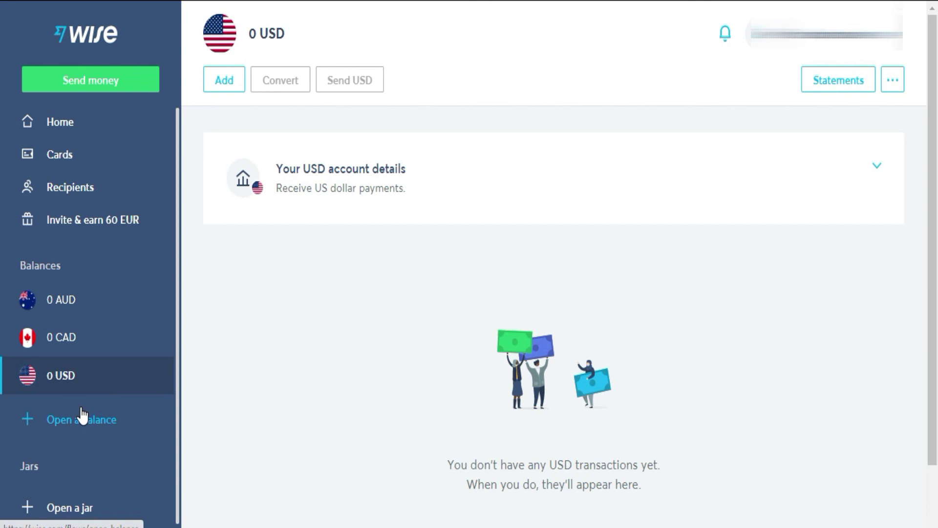
# Open a new Euro balance and confirm it.
pyautogui.click(86, 421)
pyautogui.click(84, 423)
pyautogui.click(83, 421)
pyautogui.click(82, 413)
pyautogui.click(534, 178)
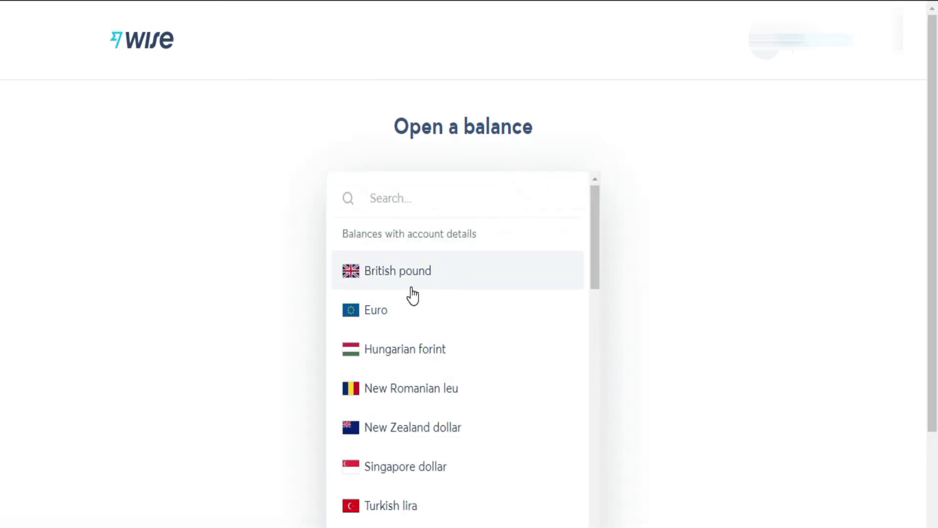
pyautogui.click(379, 310)
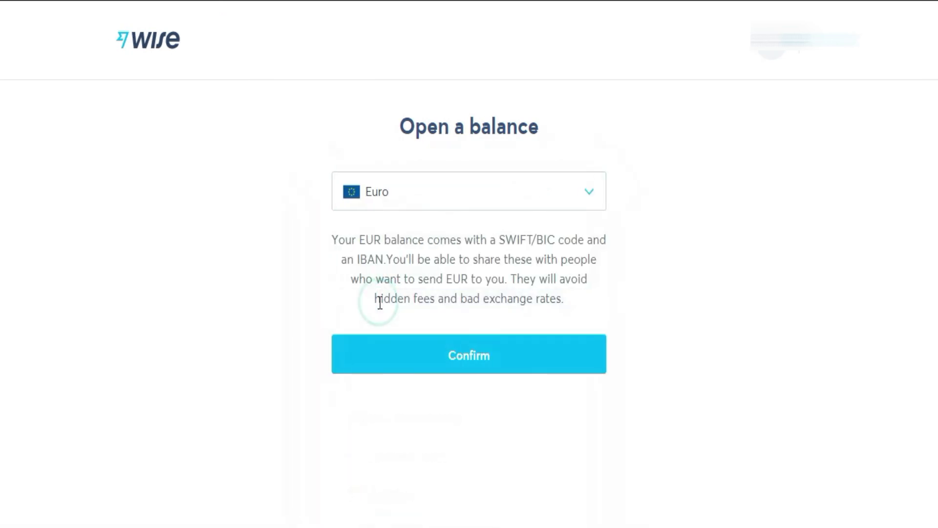
pyautogui.click(469, 362)
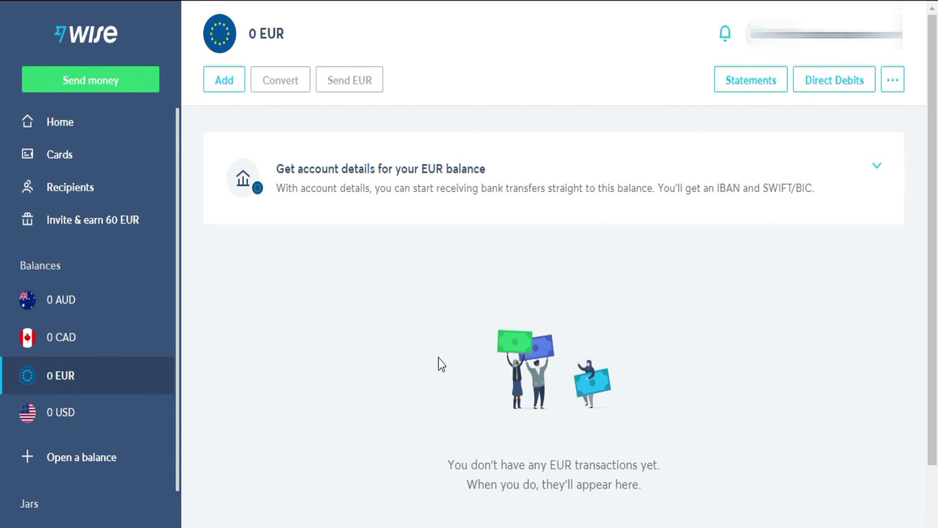
# Expand the account details of the USD balance and examine the Inside the US receiving conditions and bank details.
pyautogui.click(114, 414)
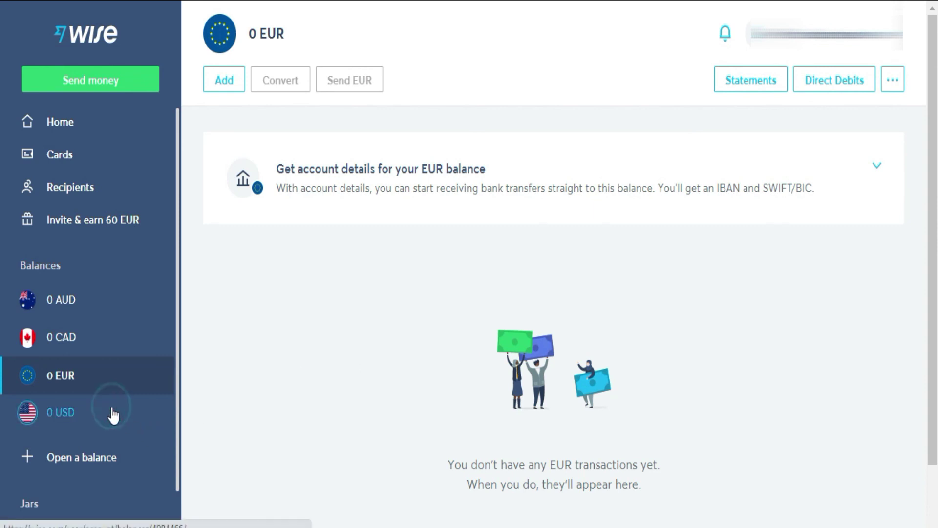
pyautogui.click(594, 173)
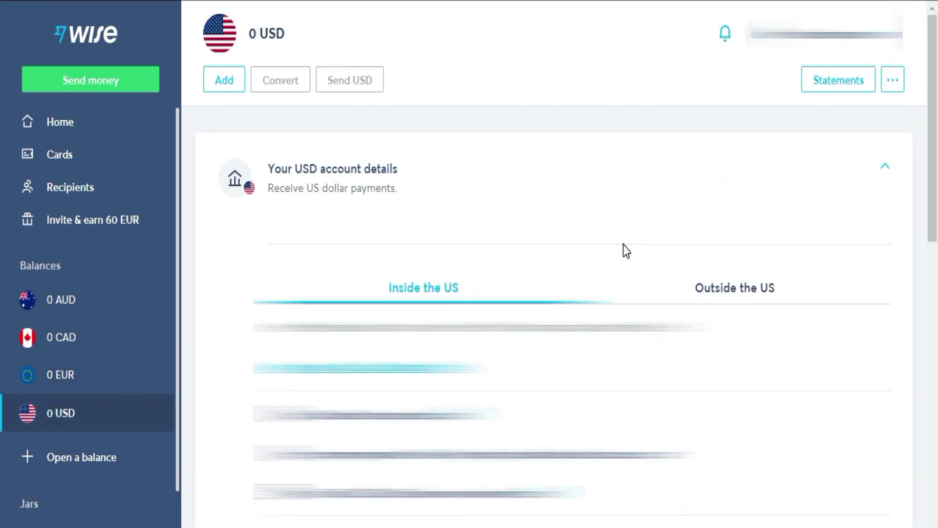
pyautogui.scroll(-2, 623, 245)
pyautogui.scroll(-2, 624, 244)
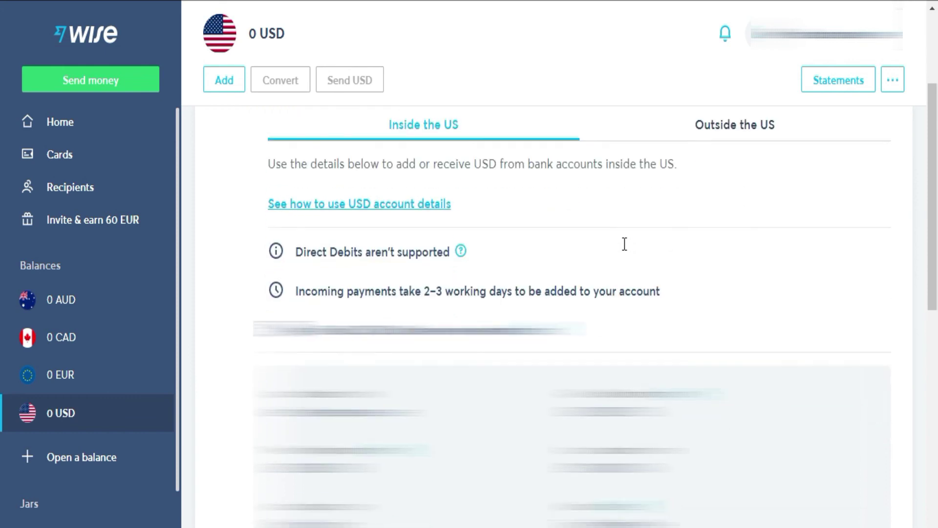
pyautogui.scroll(-2, 623, 244)
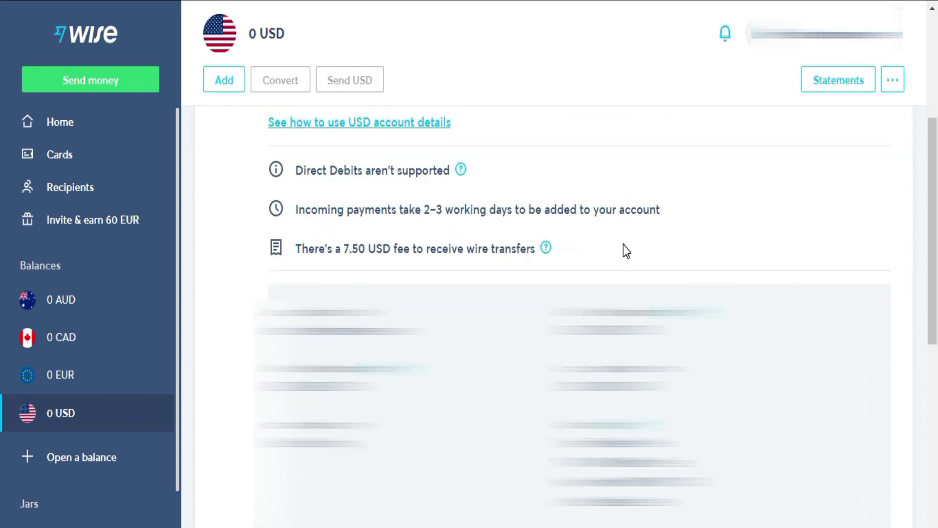
pyautogui.scroll(2, 623, 245)
pyautogui.scroll(-2, 624, 245)
pyautogui.scroll(2, 623, 244)
pyautogui.scroll(-2, 627, 250)
# Read the introduction on how to use jars, start opening a jar, and return to the introduction.
pyautogui.click(53, 506)
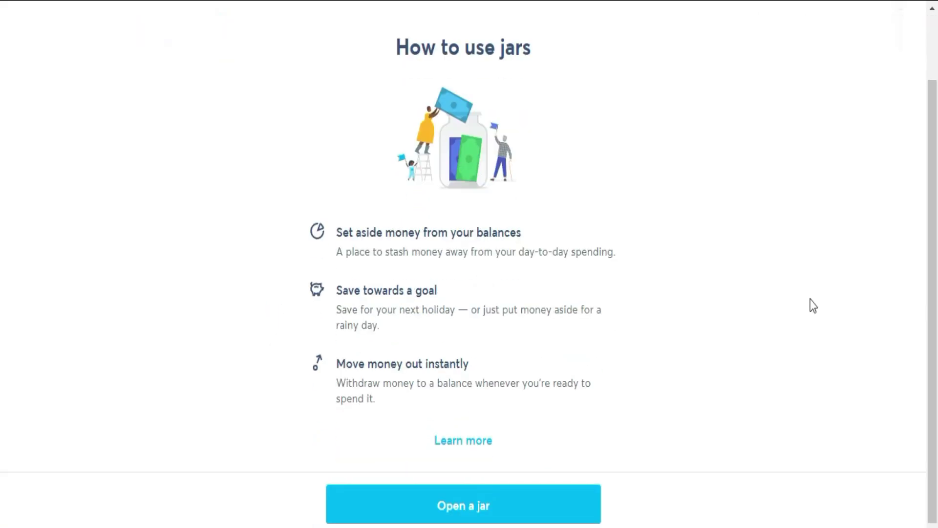
pyautogui.click(485, 507)
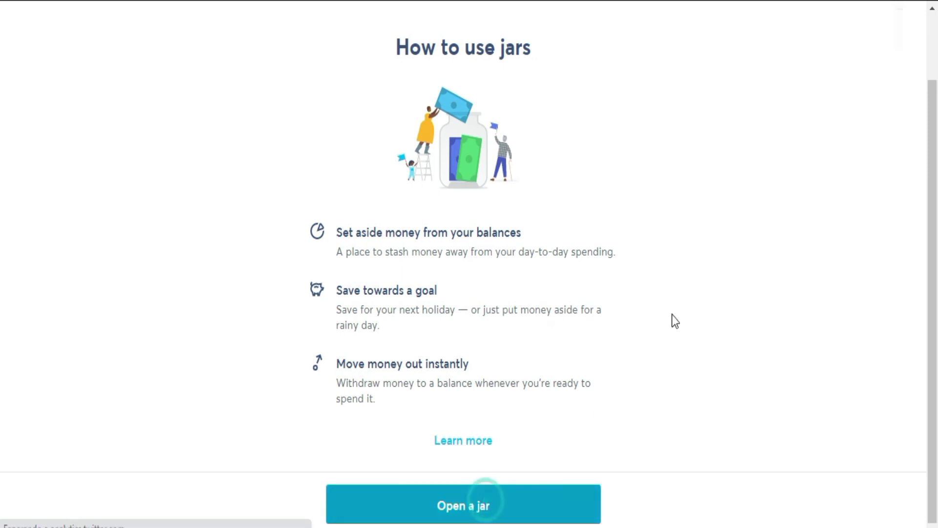
pyautogui.hotkey('alt', 'Left')
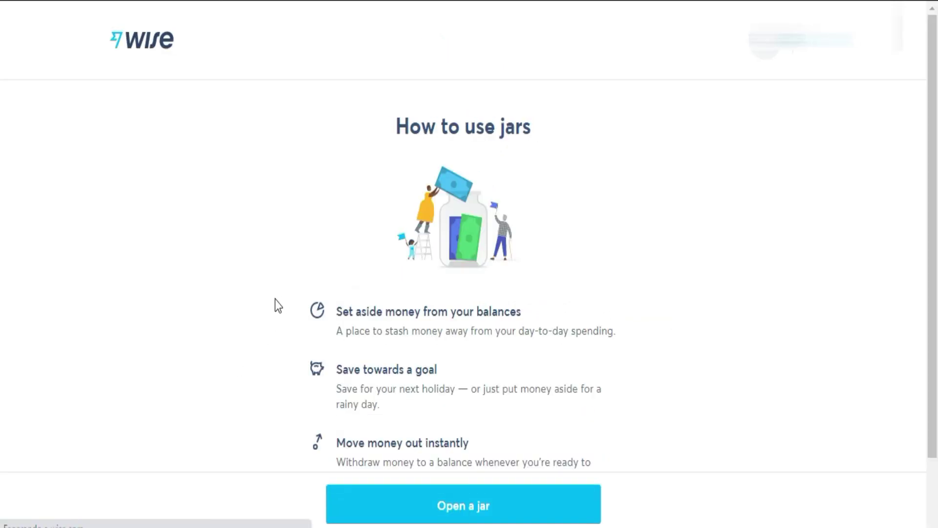